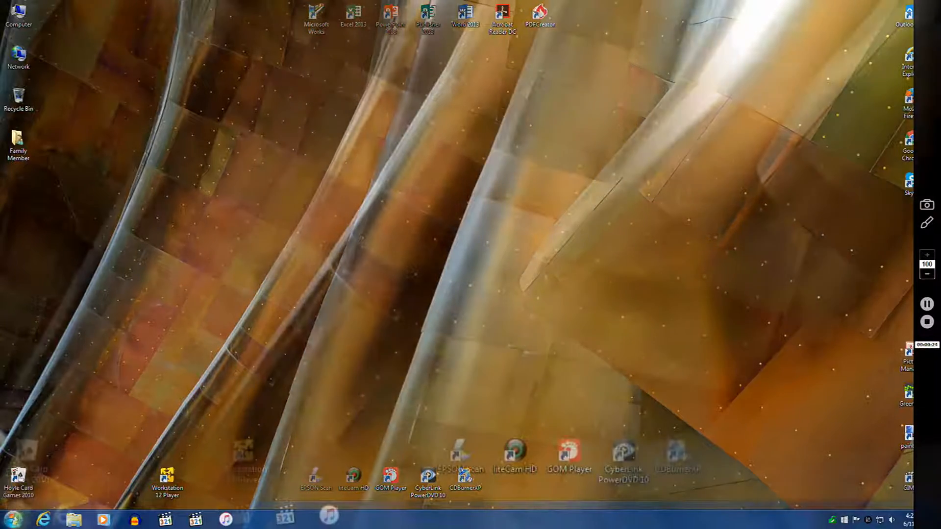
Step: Open Backup and Restore from the Control Panel
{"action": "left_click", "coordinate": [13, 520]}
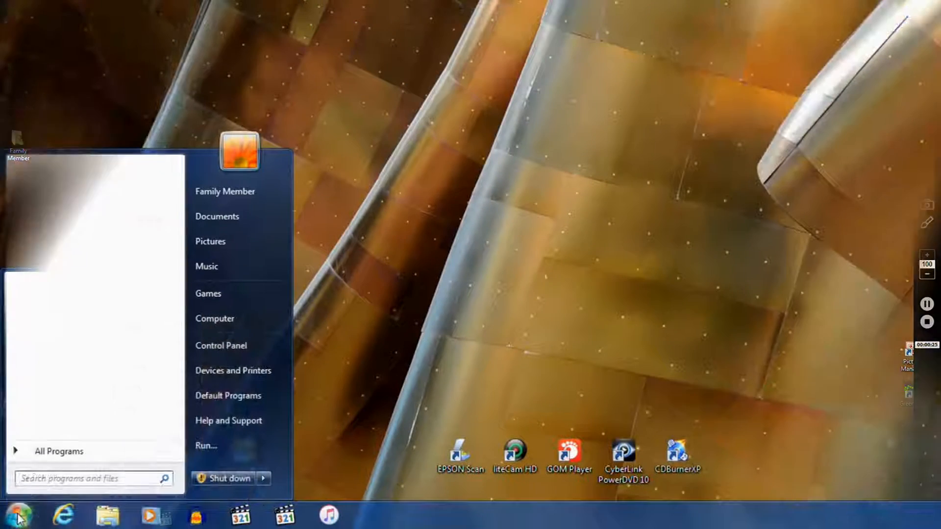
{"action": "left_click", "coordinate": [234, 348]}
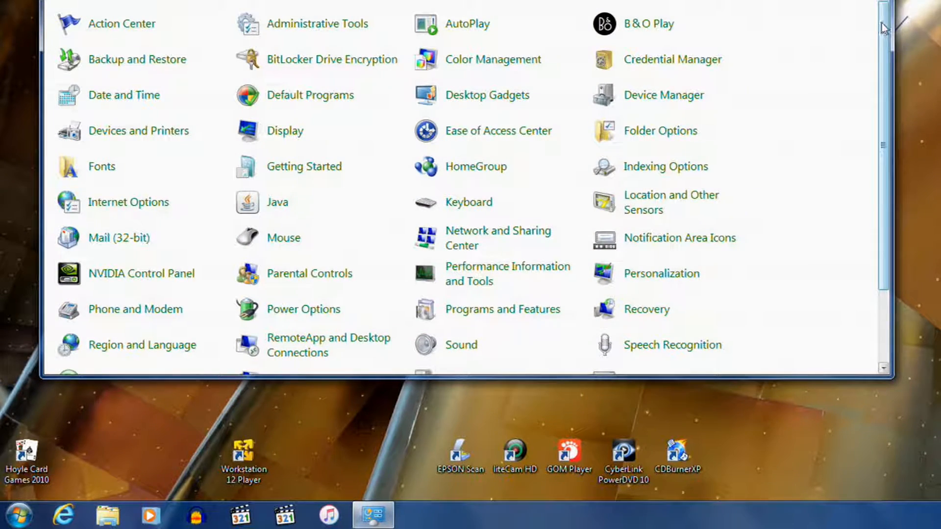
{"action": "mouse_move", "coordinate": [882, 28]}
{"action": "left_mouse_down"}
{"action": "mouse_move", "coordinate": [881, 90]}
{"action": "mouse_move", "coordinate": [881, 33]}
{"action": "left_mouse_up"}
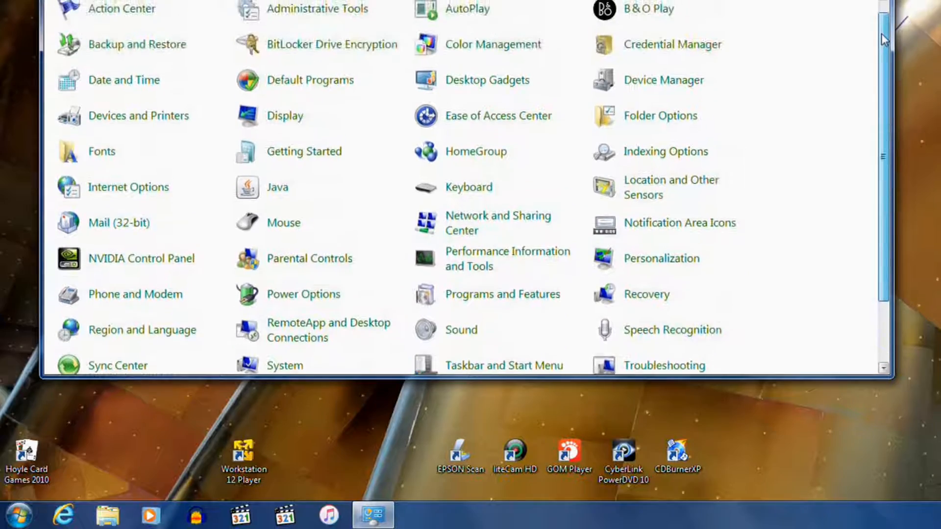
{"action": "left_click", "coordinate": [147, 46]}
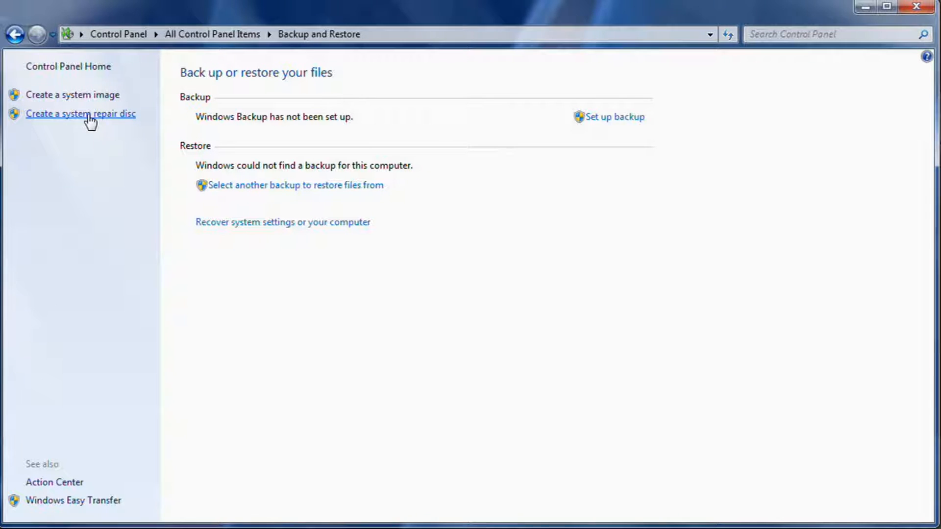
Step: Open the system repair disc creator and cancel it without burning a disc
{"action": "left_click", "coordinate": [90, 114]}
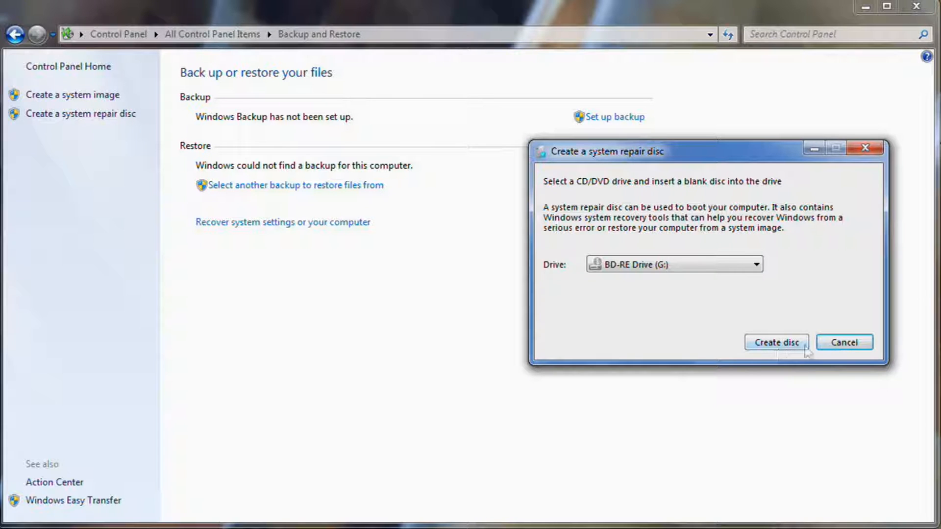
{"action": "left_click", "coordinate": [842, 343]}
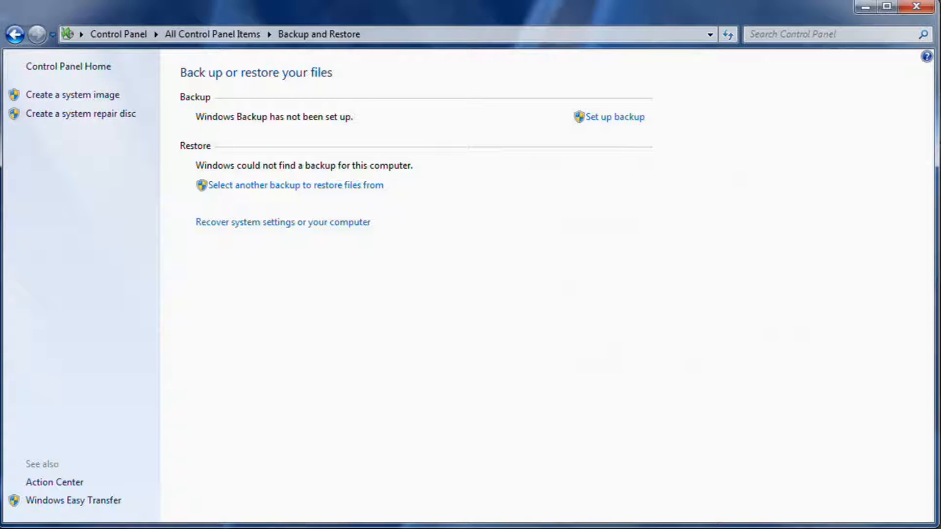
Step: Start creating a system image and choose a network location as the backup destination
{"action": "left_click", "coordinate": [65, 96]}
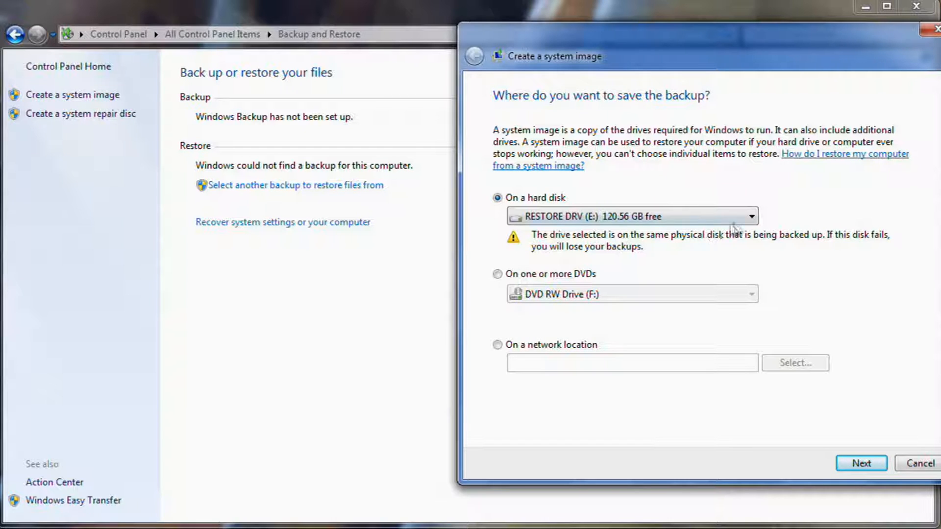
{"action": "left_click", "coordinate": [754, 219]}
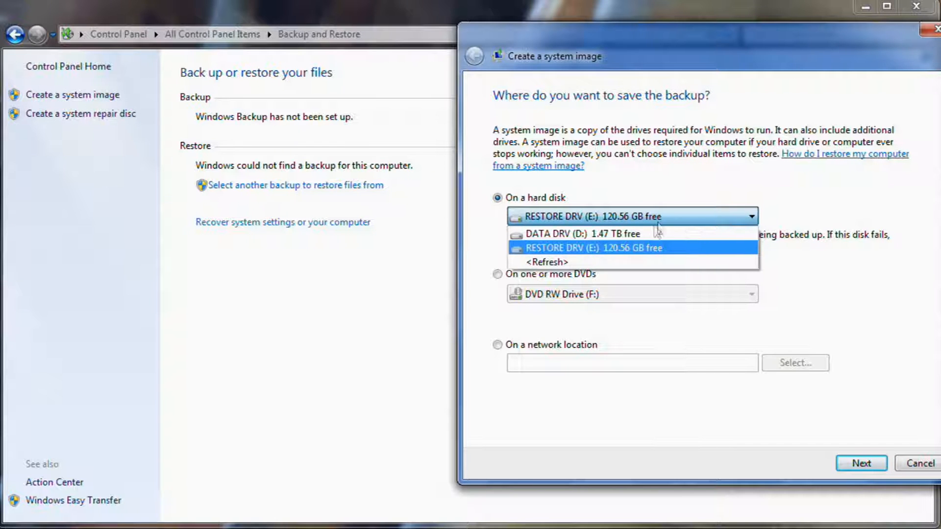
{"action": "left_click", "coordinate": [639, 248]}
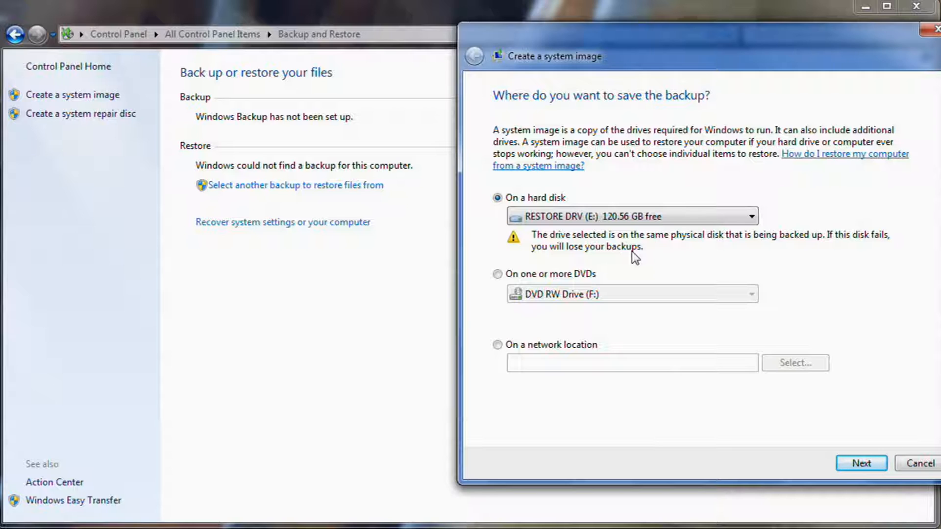
{"action": "left_click", "coordinate": [499, 274]}
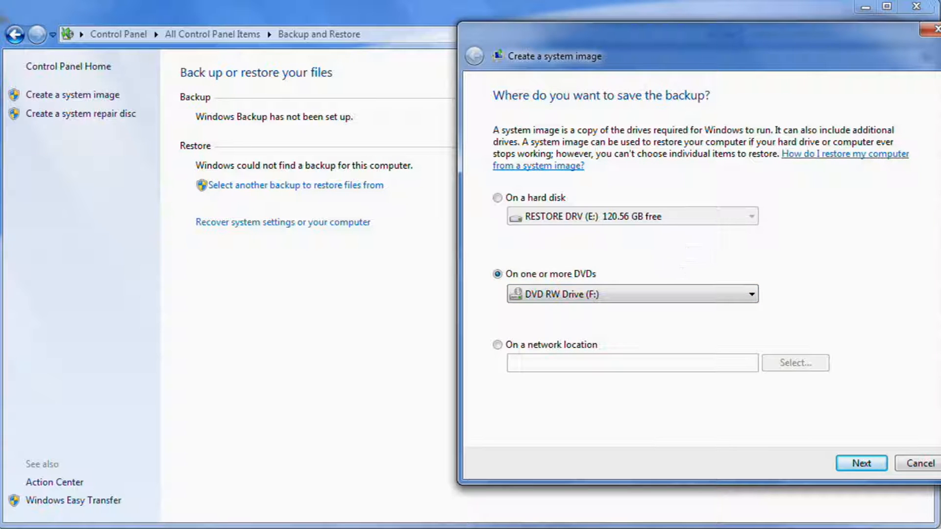
{"action": "left_click", "coordinate": [498, 345]}
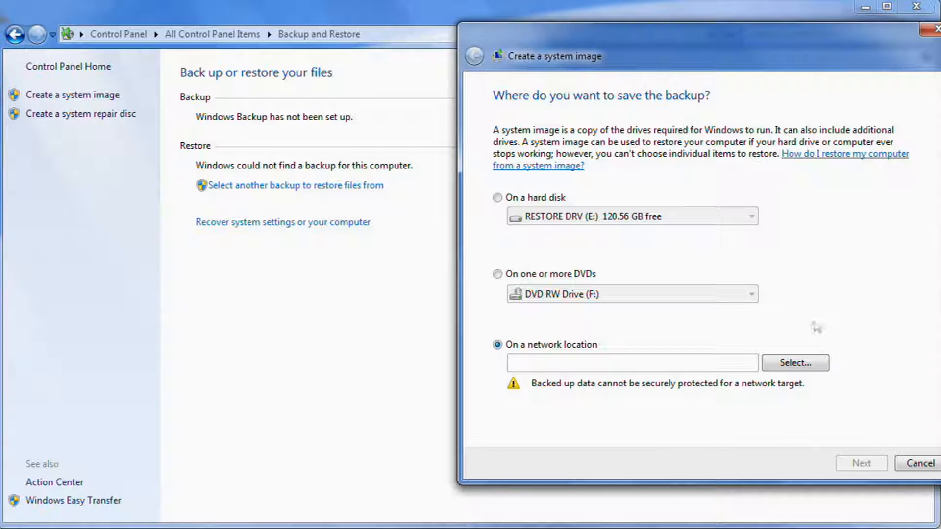
Step: Set the backup's network location to the Windows PC Image share on GRANMOO-WHS
{"action": "left_click", "coordinate": [798, 363]}
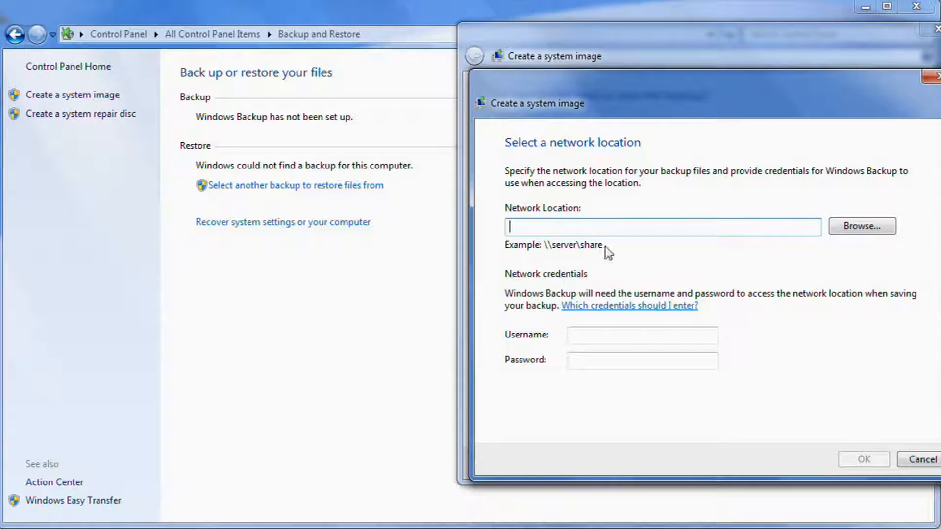
{"action": "left_click", "coordinate": [860, 230]}
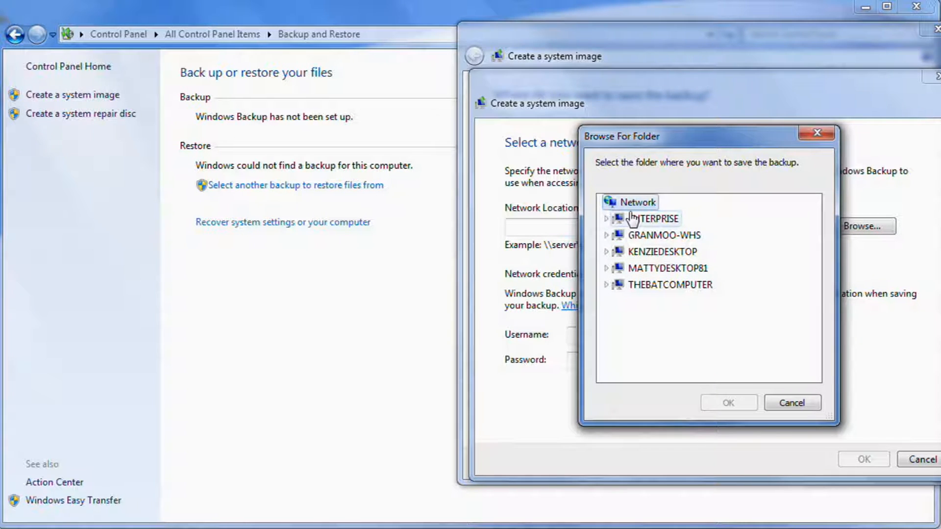
{"action": "left_click", "coordinate": [606, 236]}
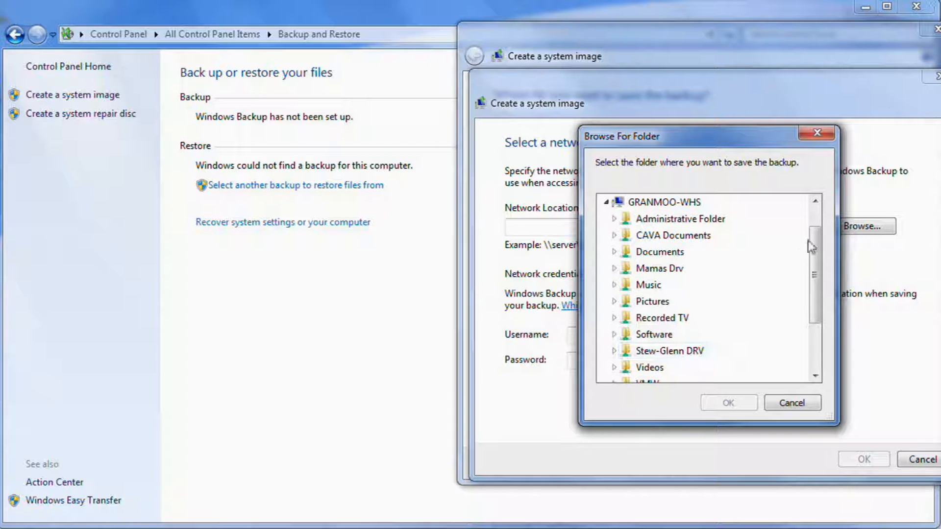
{"action": "left_click_drag", "start_coordinate": [812, 239], "coordinate": [812, 266]}
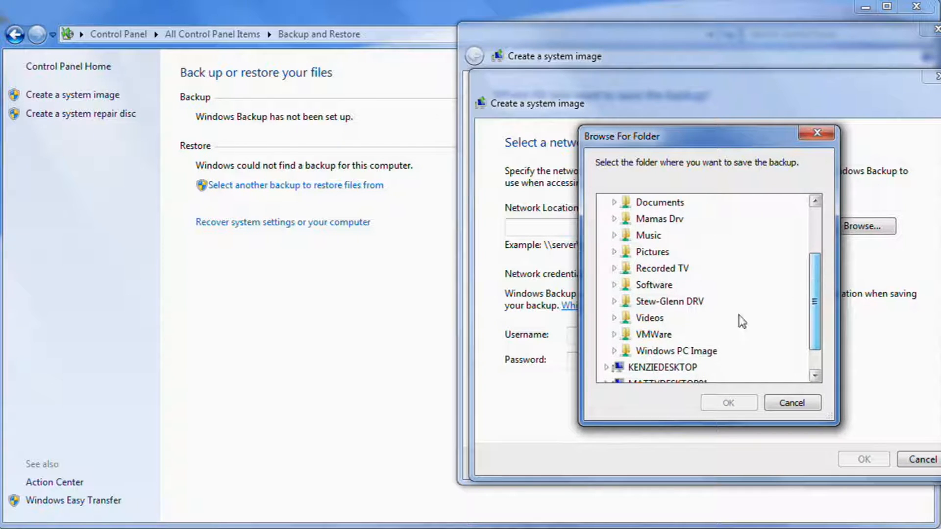
{"action": "left_click", "coordinate": [665, 354]}
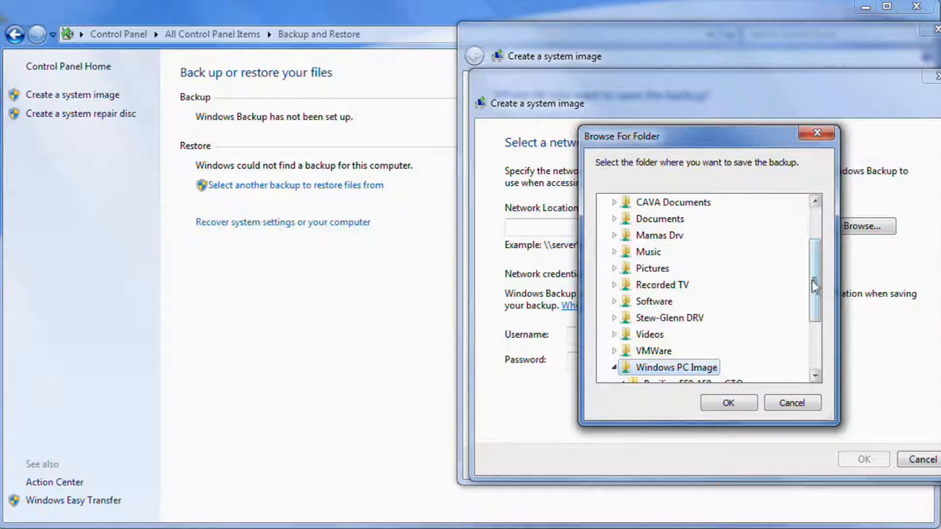
{"action": "scroll", "coordinate": [779, 333], "scroll_direction": "down", "scroll_amount": 1}
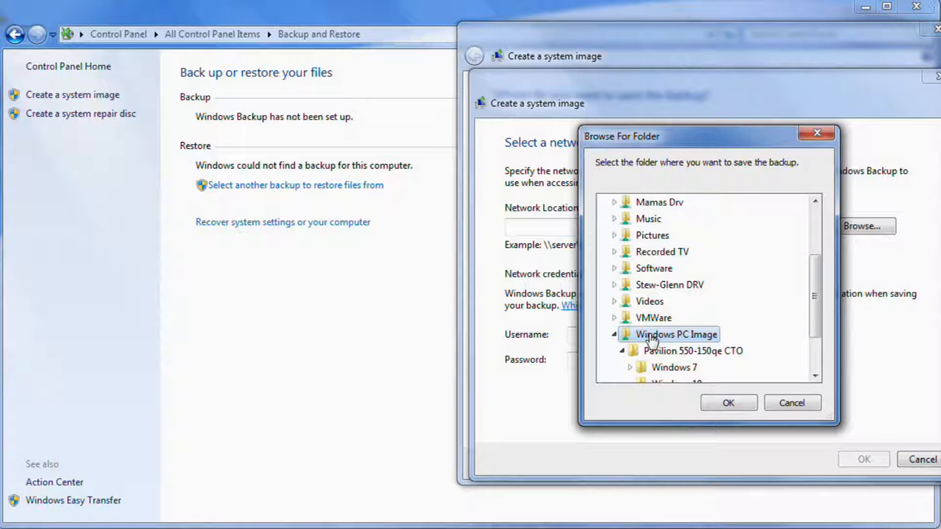
{"action": "left_click", "coordinate": [728, 403]}
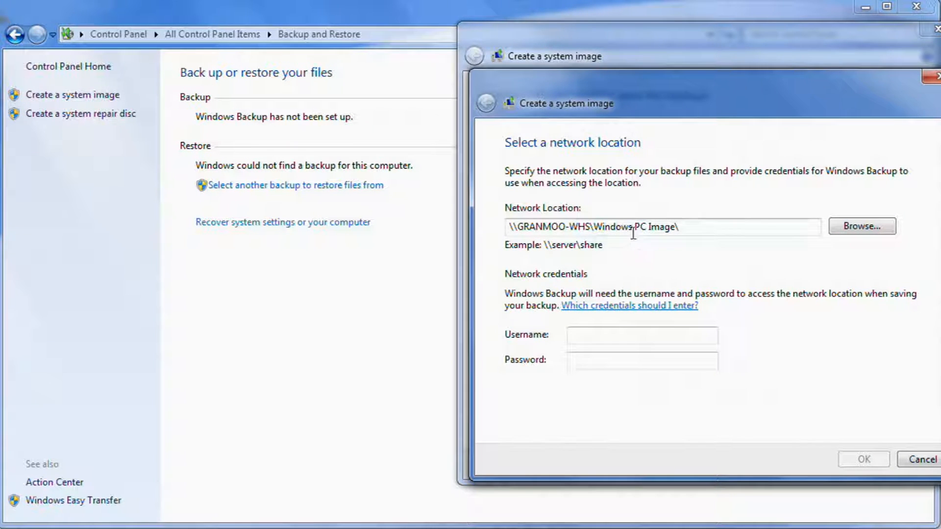
Step: Enter GRANWOO-WHS\Administrator as the network username, fill in the account password, and accept the network location
{"action": "left_click", "coordinate": [602, 335]}
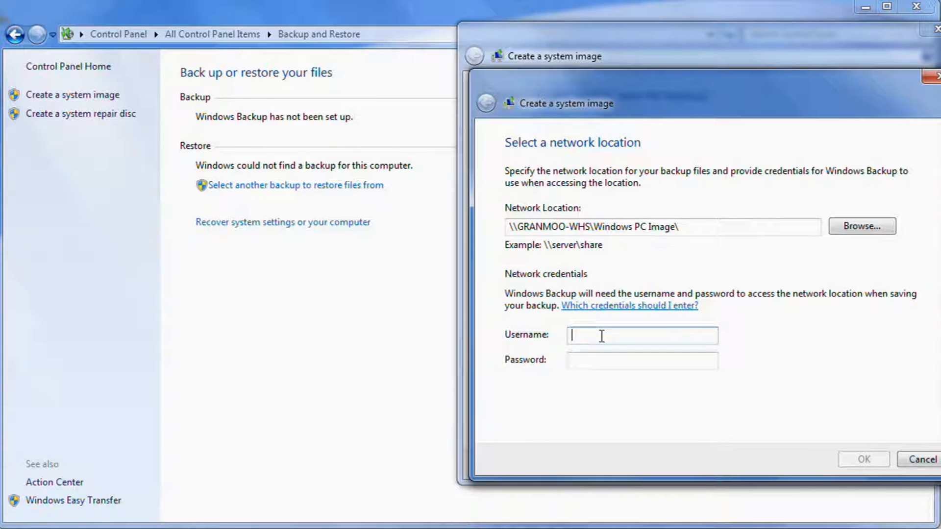
{"action": "type", "text": "G"}
{"action": "type", "text": "RSN"}
{"action": "type", "text": "MOO"}
{"action": "type", "text": "_WHS"}
{"action": "key", "text": "BackSpace"}
{"action": "key", "text": "BackSpace"}
{"action": "key", "text": "BackSpace"}
{"action": "key", "text": "BackSpace"}
{"action": "key", "text": "BackSpace"}
{"action": "key", "text": "BackSpace"}
{"action": "key", "text": "BackSpace"}
{"action": "key", "text": "BackSpace"}
{"action": "key", "text": "BackSpace"}
{"action": "type", "text": "ANWOO-WHS\\Admini"}
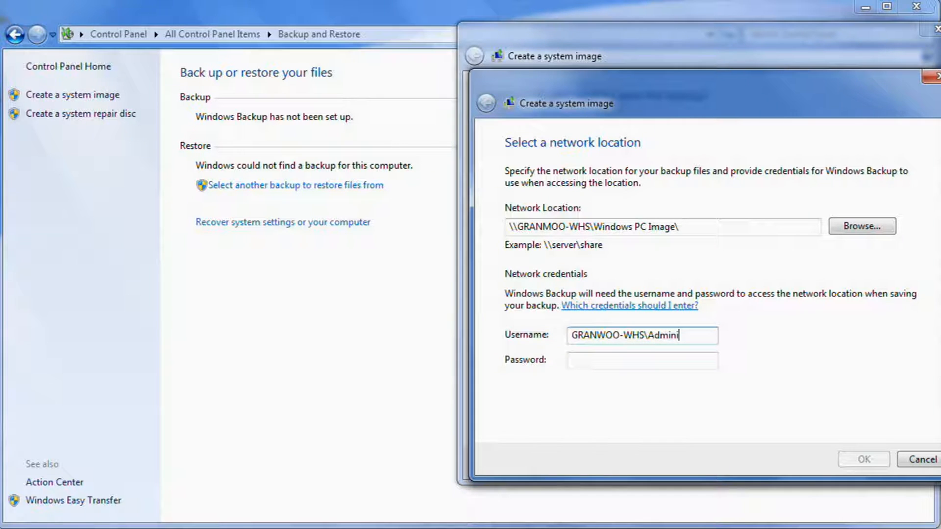
{"action": "type", "text": "strator"}
{"action": "key", "text": "Tab"}
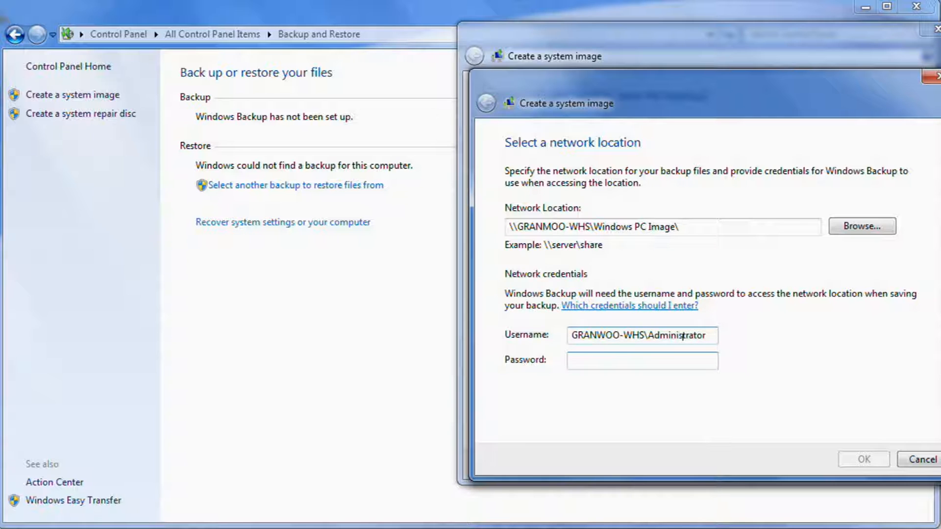
{"action": "type", "text": "*****"}
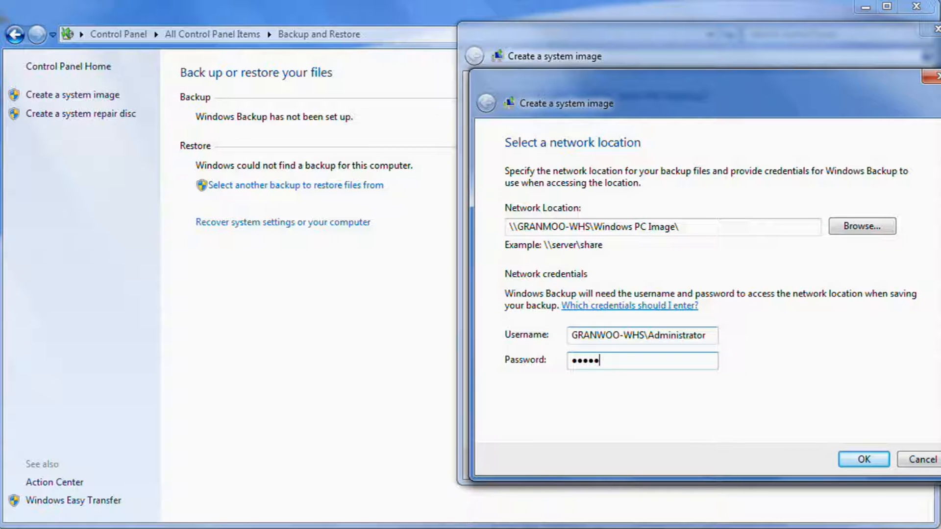
{"action": "type", "text": "******"}
{"action": "left_click", "coordinate": [870, 459]}
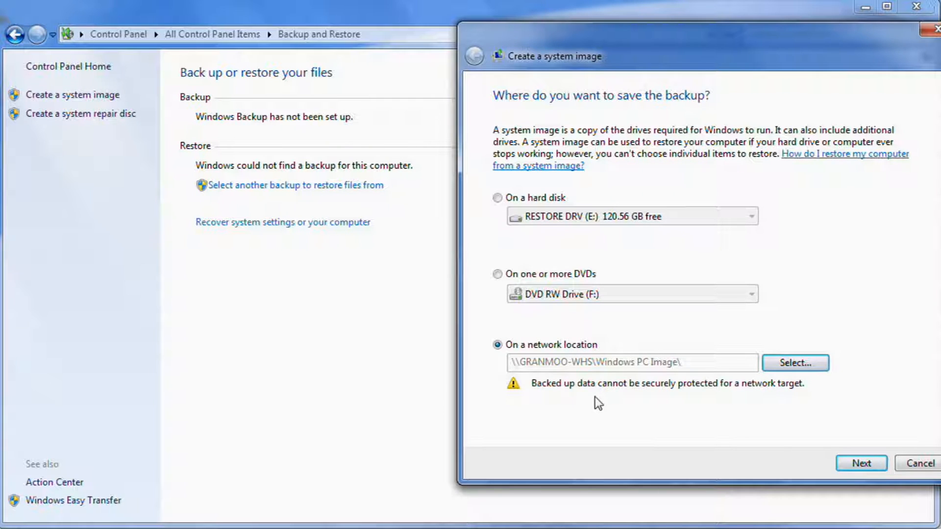
Step: Include the DATA DRV (D:) and RESTORE DRV (E:) drives in the system image and proceed to the backup confirmation
{"action": "left_click", "coordinate": [861, 464]}
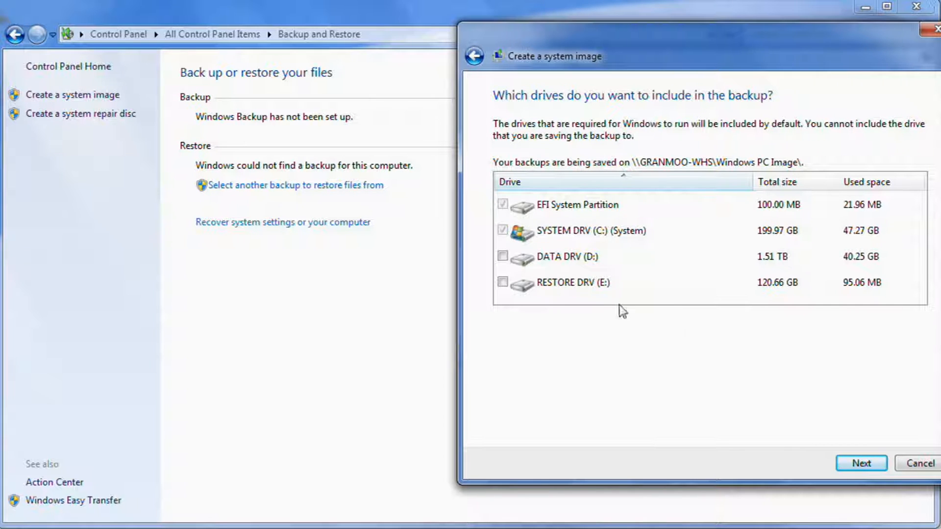
{"action": "left_click", "coordinate": [503, 256]}
{"action": "left_click", "coordinate": [503, 283]}
{"action": "left_click", "coordinate": [861, 464]}
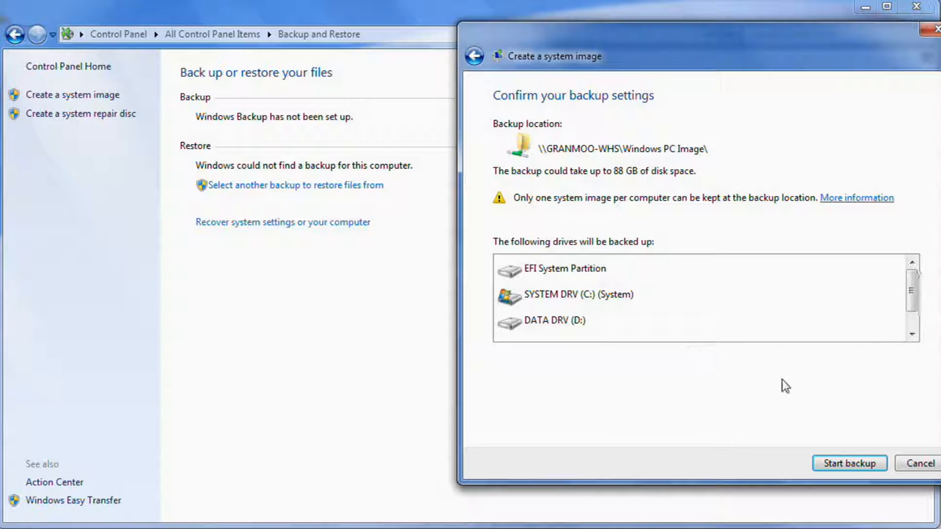
Step: Run the system image backup, then close the backup dialog and the Backup and Restore window
{"action": "left_click", "coordinate": [850, 463]}
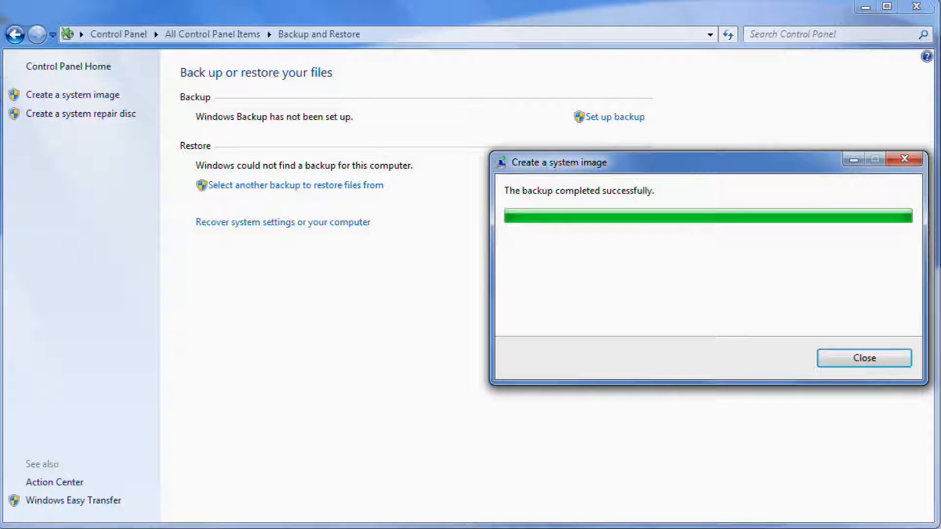
{"action": "left_click", "coordinate": [860, 364]}
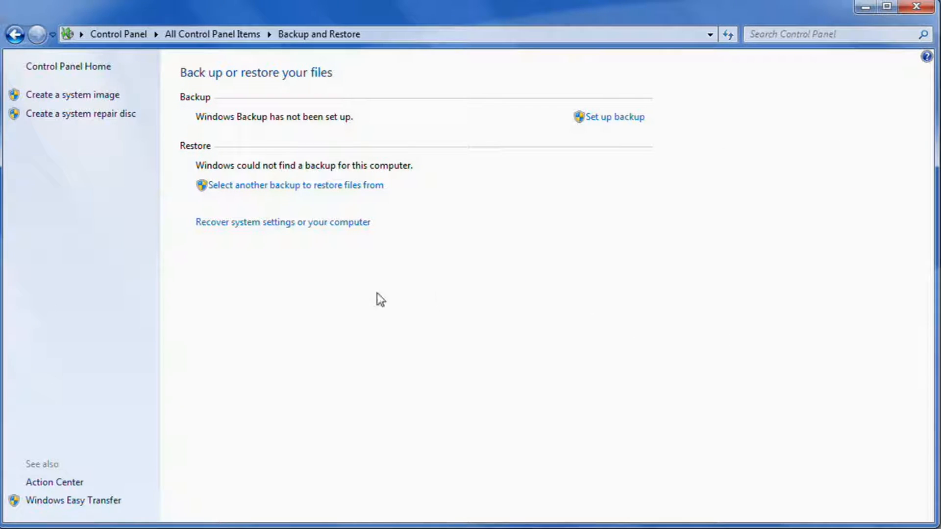
{"action": "left_click", "coordinate": [915, 6]}
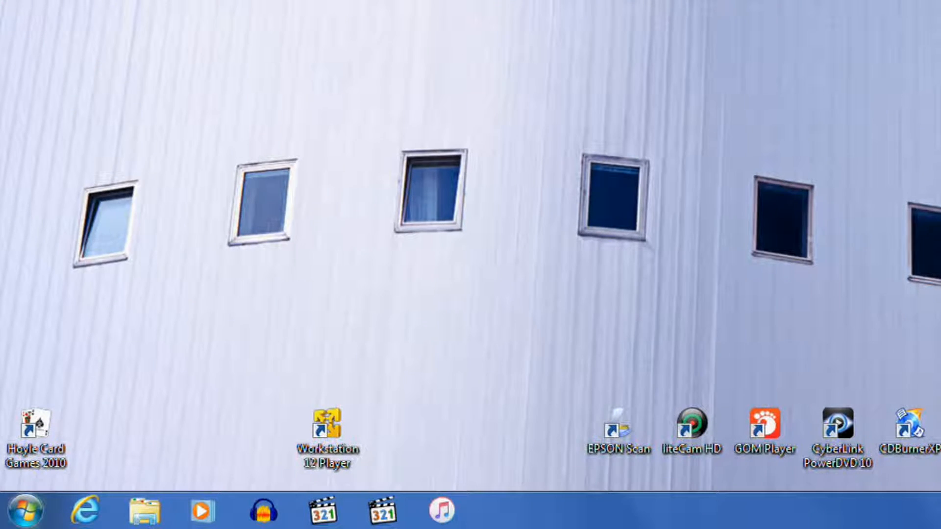
Step: Open the network server \\granmoo-whs\ through Run and go into its Windows PC Image share
{"action": "left_click", "coordinate": [25, 512]}
{"action": "left_click", "coordinate": [301, 423]}
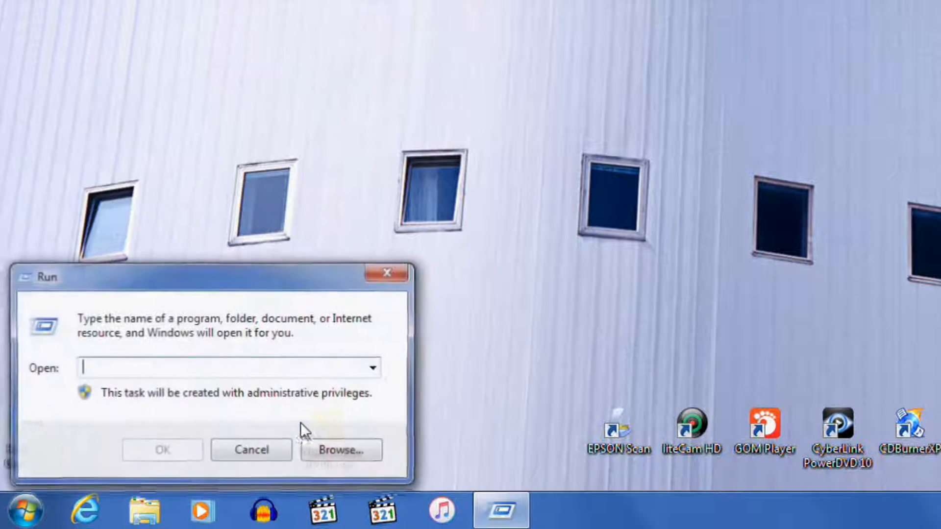
{"action": "type", "text": "\\\\"}
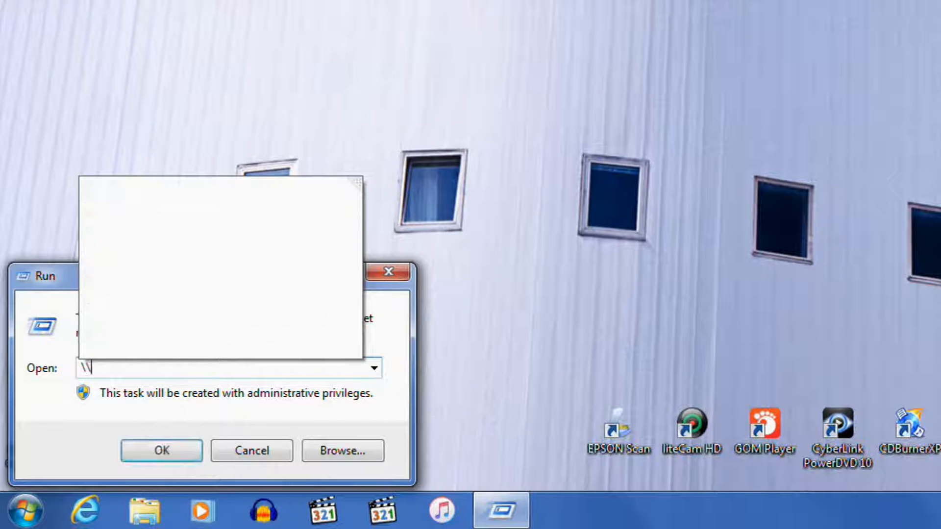
{"action": "type", "text": "gra"}
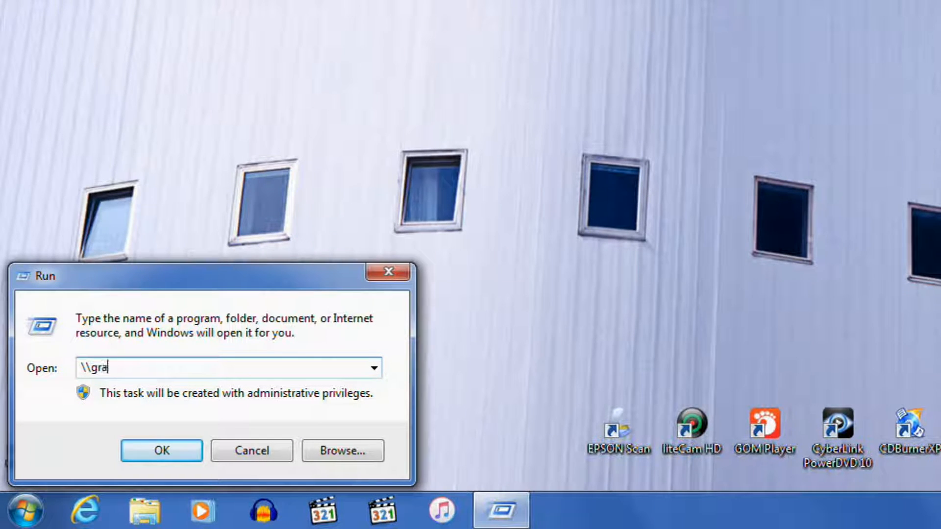
{"action": "type", "text": "nmoo-whs\\"}
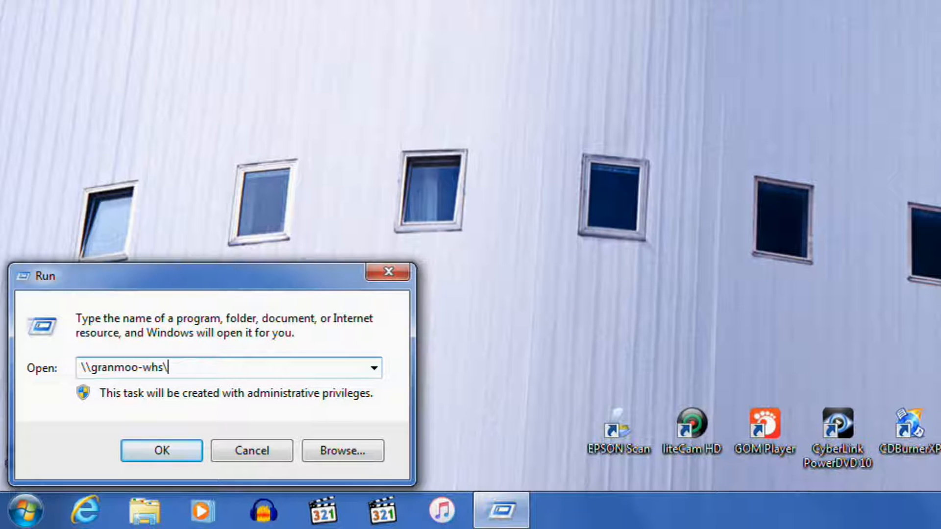
{"action": "key", "text": "Return"}
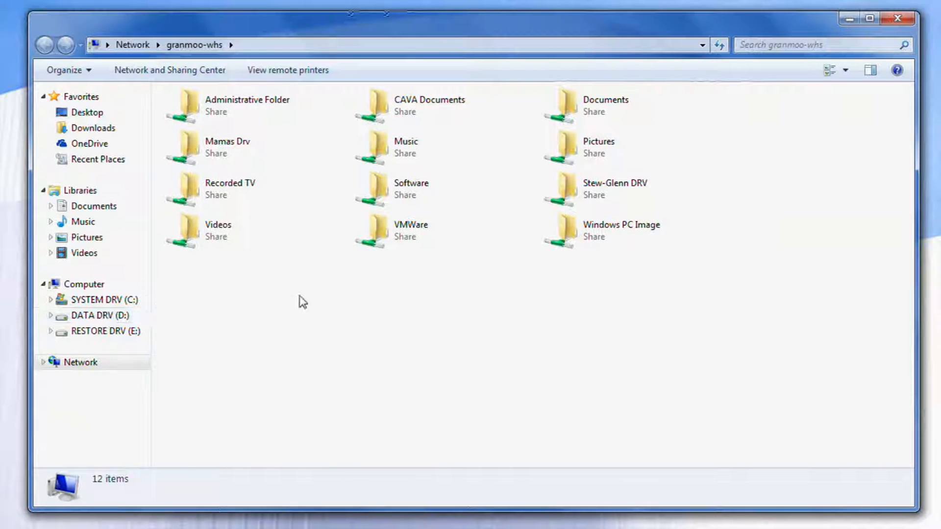
{"action": "double_click", "coordinate": [585, 236]}
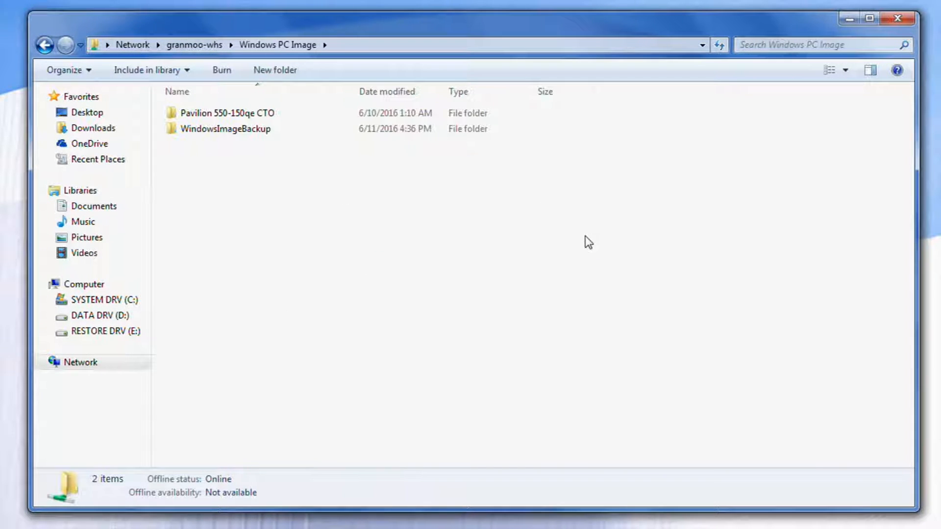
Step: Examine the properties of the WindowsImageBackup folder, including its size and contents, and close the Windows PC Image window
{"action": "right_click", "coordinate": [255, 133]}
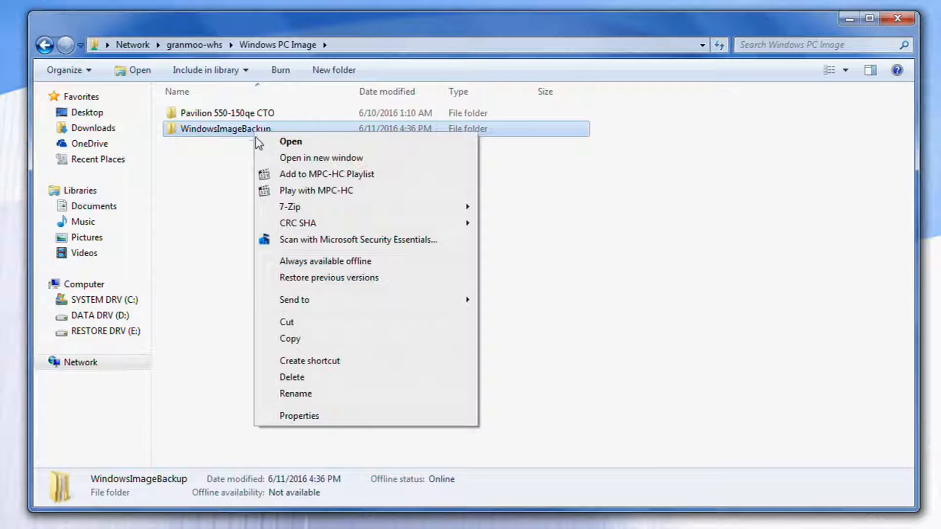
{"action": "left_click", "coordinate": [310, 416]}
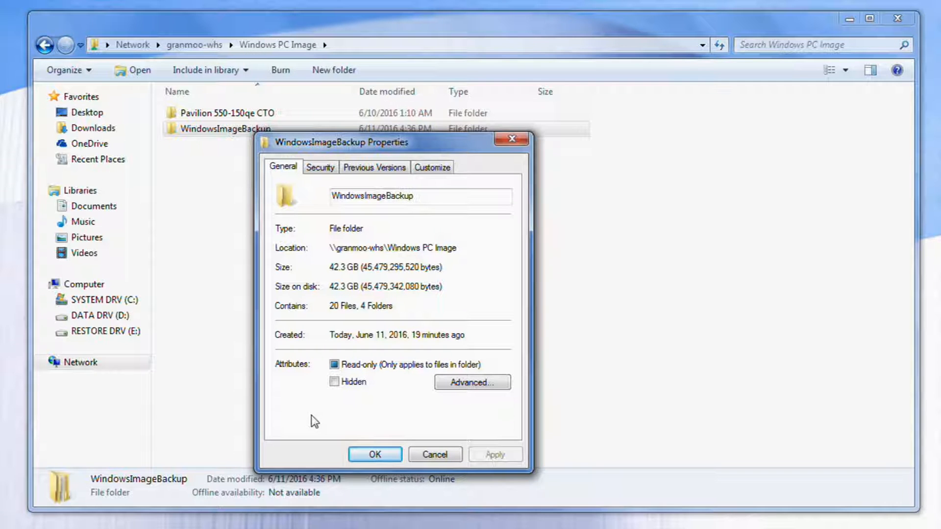
{"action": "left_click", "coordinate": [447, 461]}
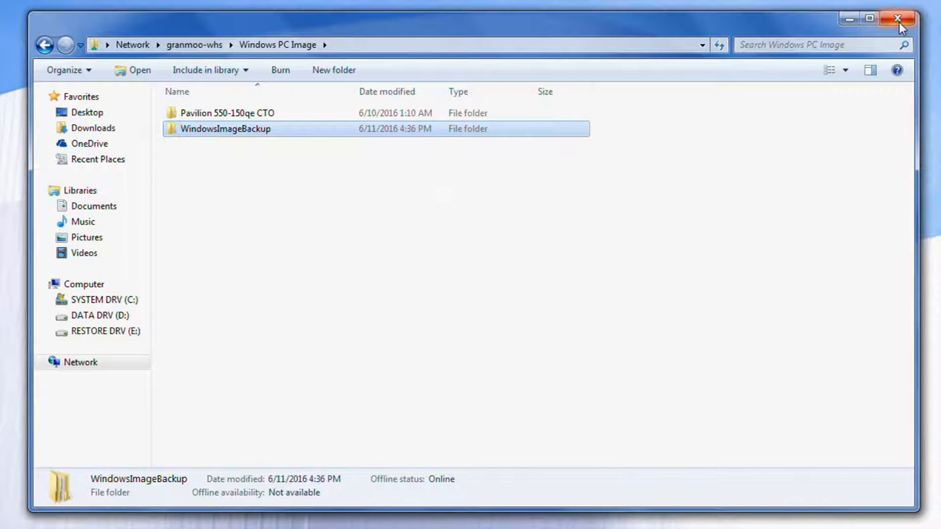
{"action": "left_click", "coordinate": [898, 21]}
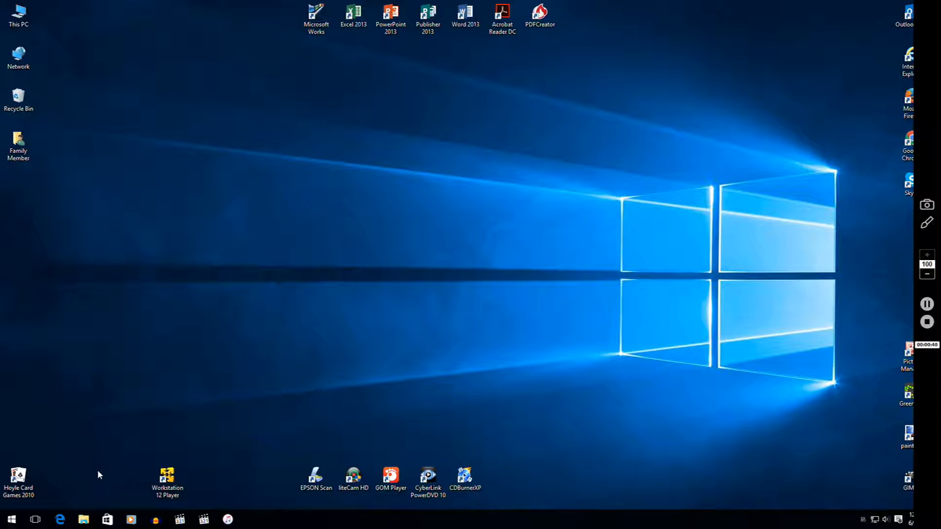
Step: Search the Windows 10 Start menu for "file history" and open the File History settings
{"action": "left_click", "coordinate": [11, 520]}
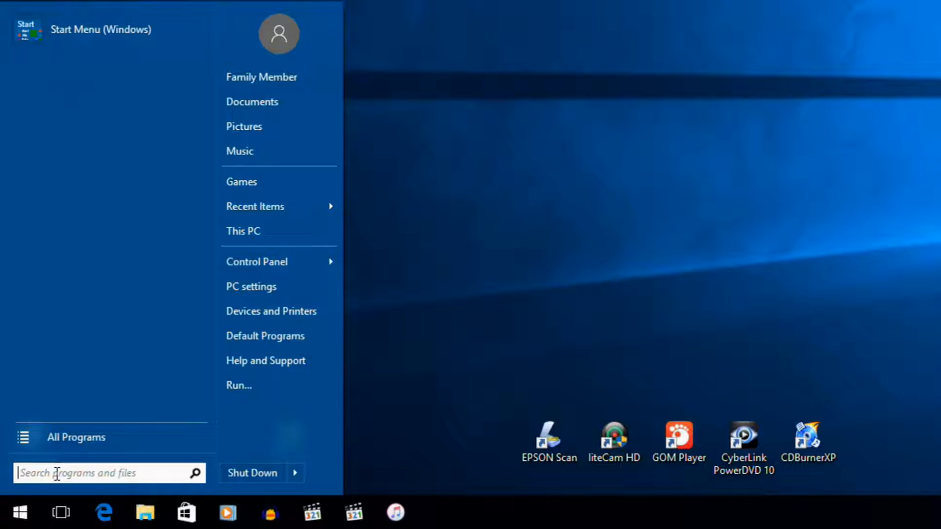
{"action": "type", "text": "fi"}
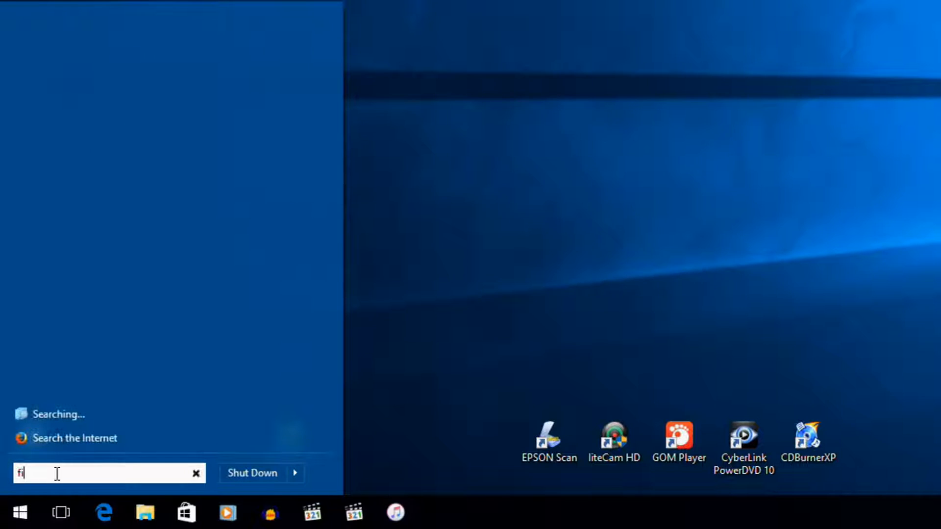
{"action": "type", "text": "les"}
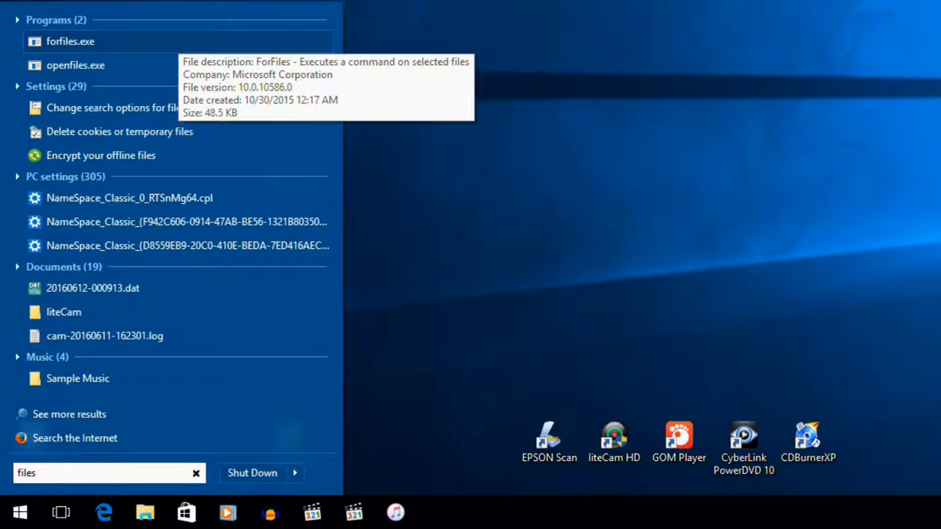
{"action": "type", "text": " h"}
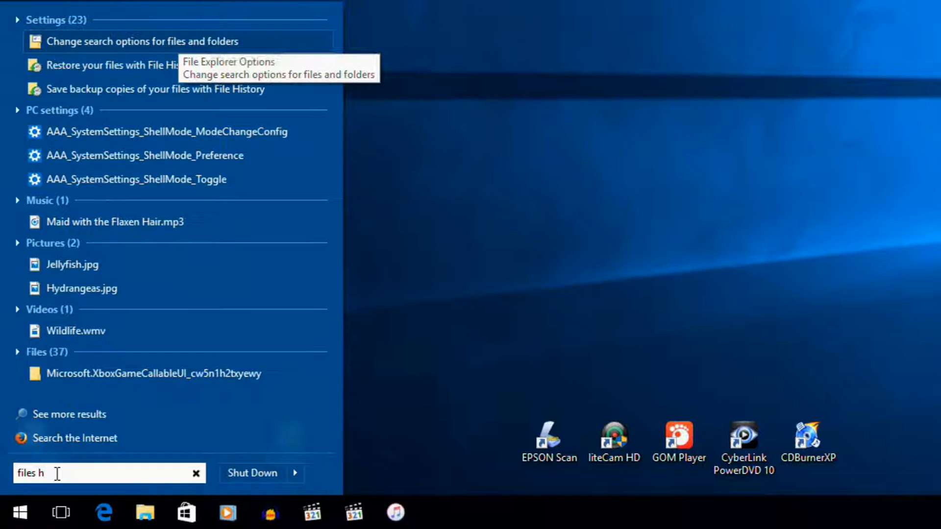
{"action": "type", "text": "ist"}
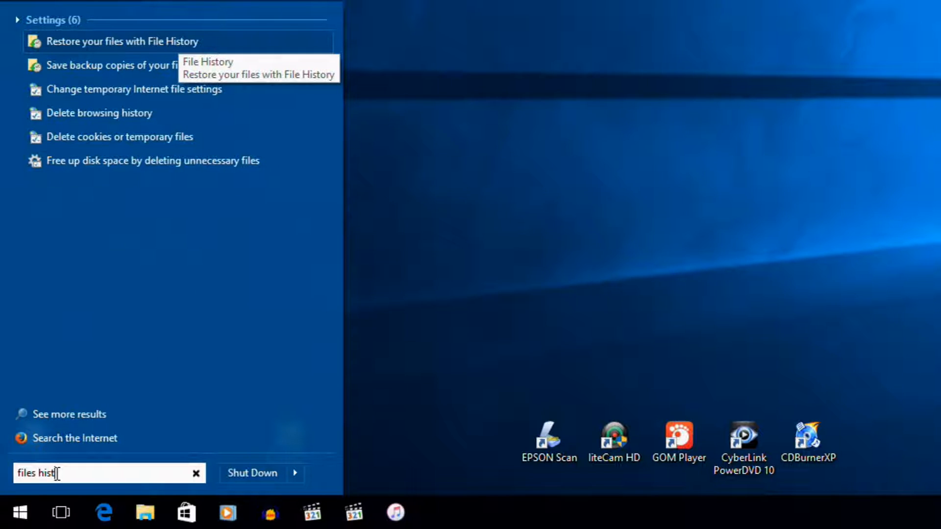
{"action": "type", "text": "ory"}
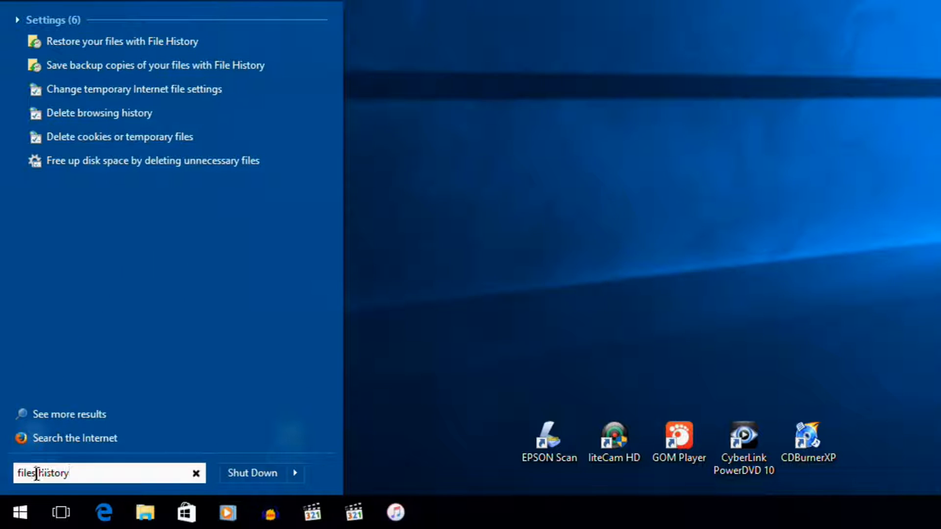
{"action": "key", "text": "BackSpace"}
{"action": "key", "text": "BackSpace"}
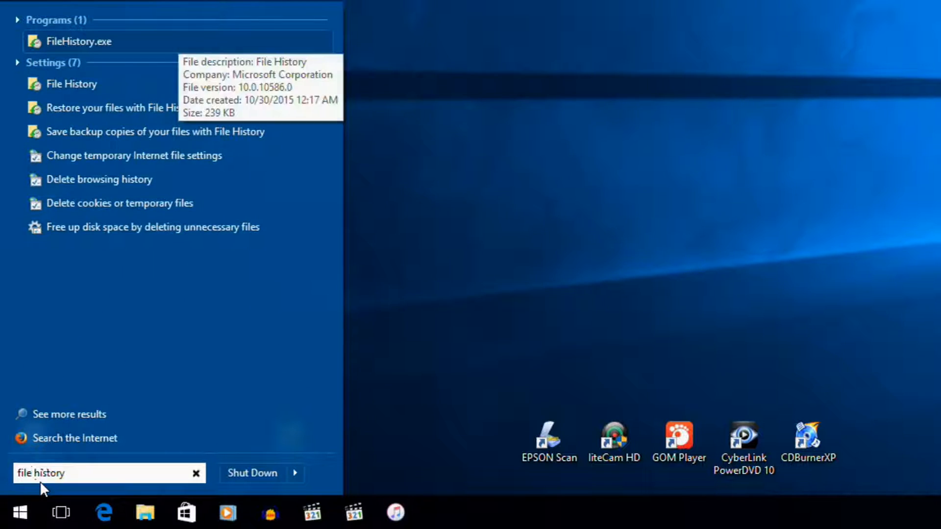
{"action": "left_click", "coordinate": [76, 84]}
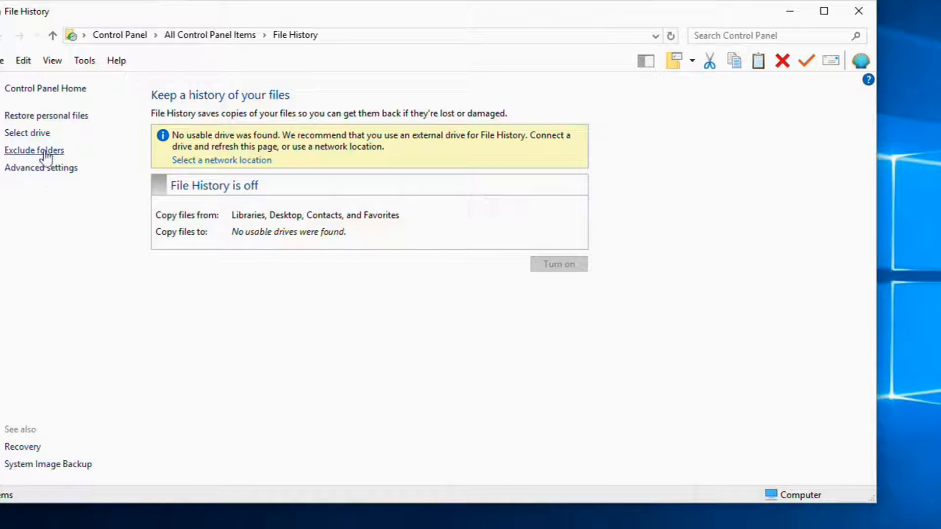
Step: Start creating a system image through System Image Backup, compare the network option, and choose the hard disk RESTORE DRV (E:) as the destination
{"action": "left_click", "coordinate": [49, 465]}
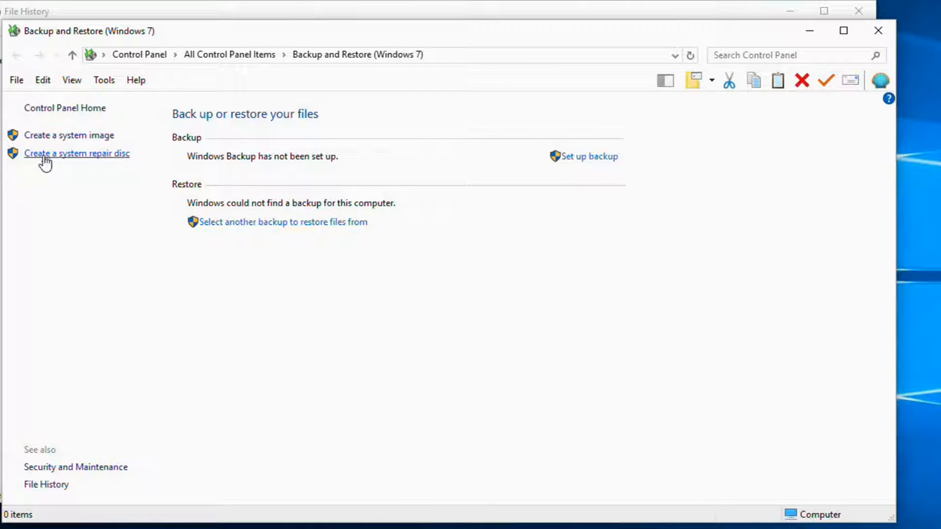
{"action": "left_click", "coordinate": [87, 140]}
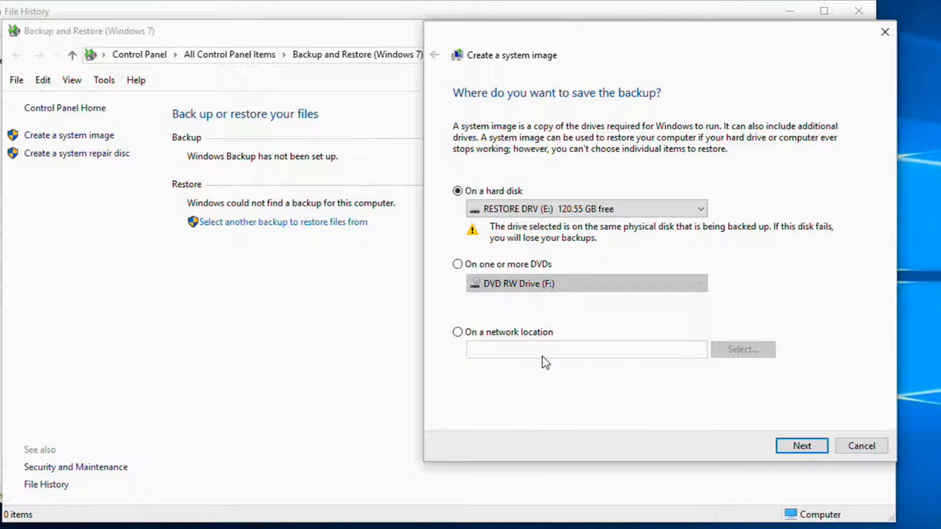
{"action": "left_click", "coordinate": [460, 335]}
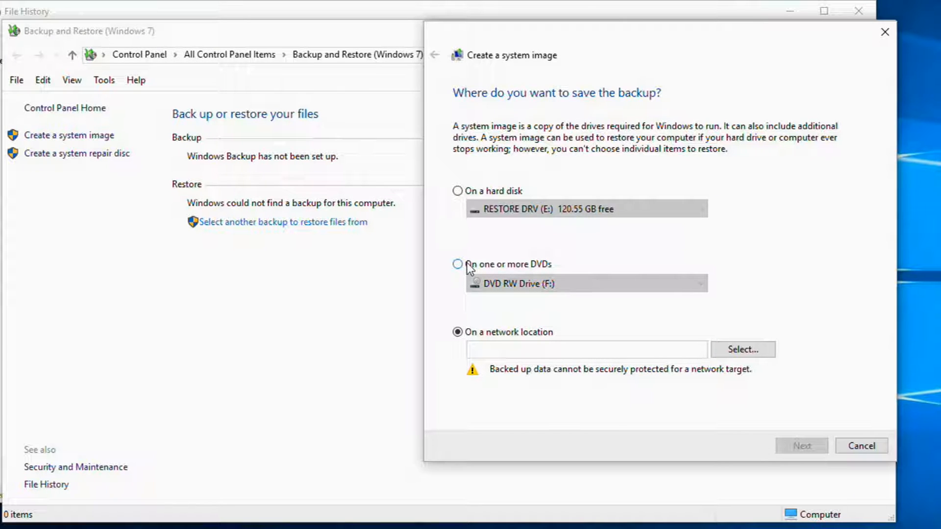
{"action": "left_click", "coordinate": [459, 192]}
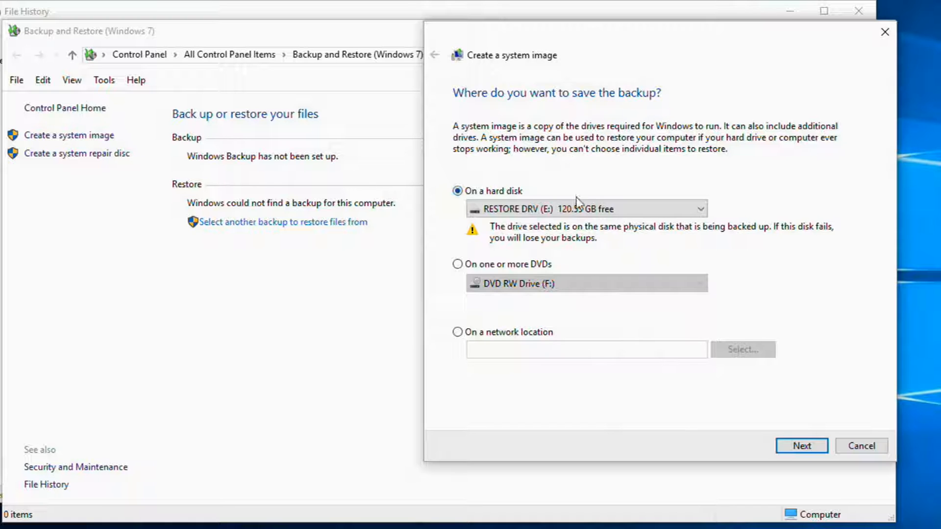
{"action": "left_click", "coordinate": [457, 333]}
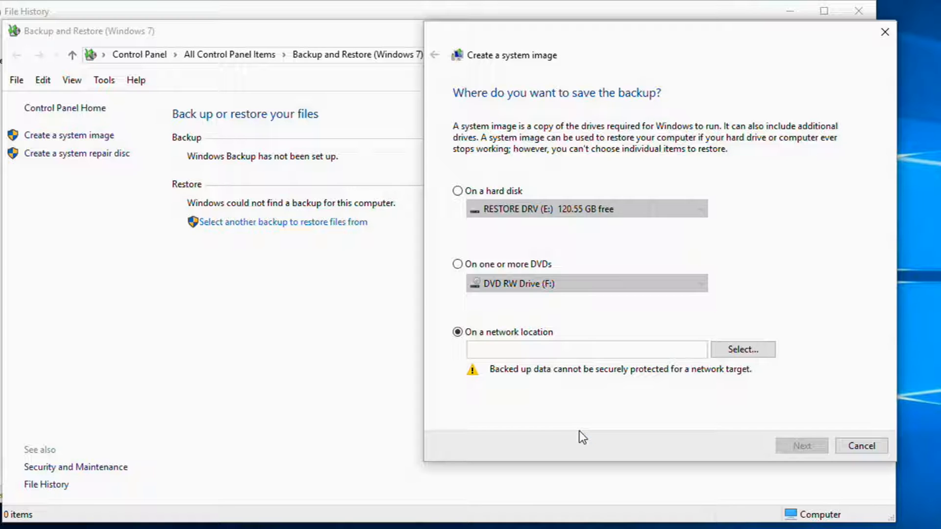
{"action": "left_click", "coordinate": [457, 191]}
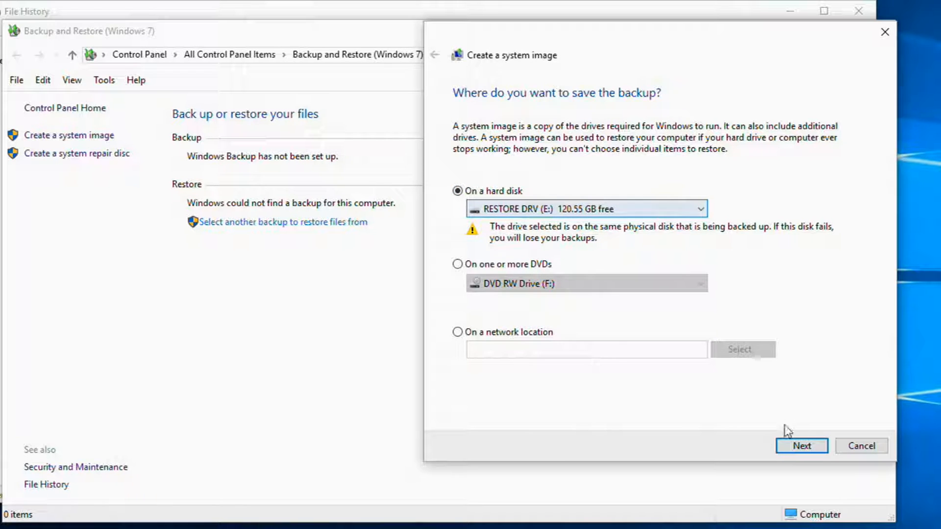
Step: Review the default drive selection and the backup confirmation, cancelling the system image without starting it and closing the Backup and Restore and File History windows
{"action": "left_click", "coordinate": [796, 446]}
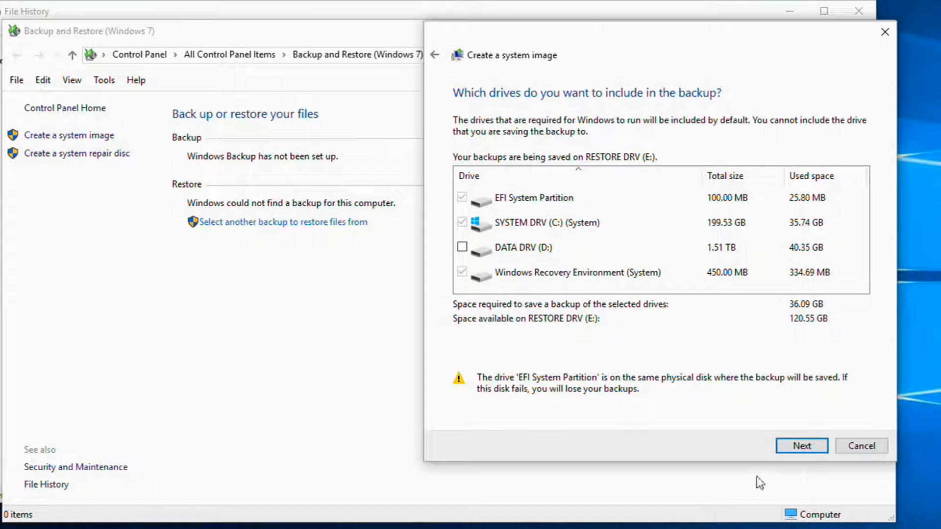
{"action": "left_click", "coordinate": [801, 446]}
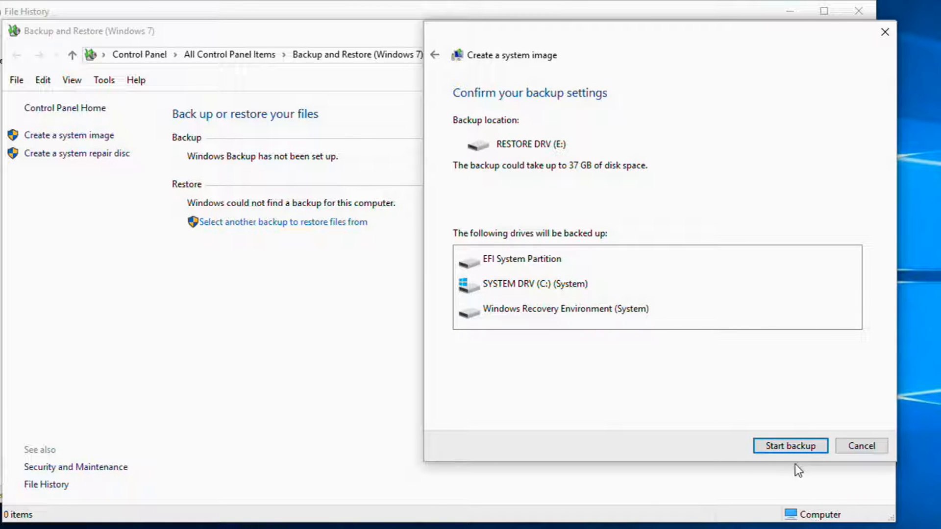
{"action": "left_click", "coordinate": [863, 448]}
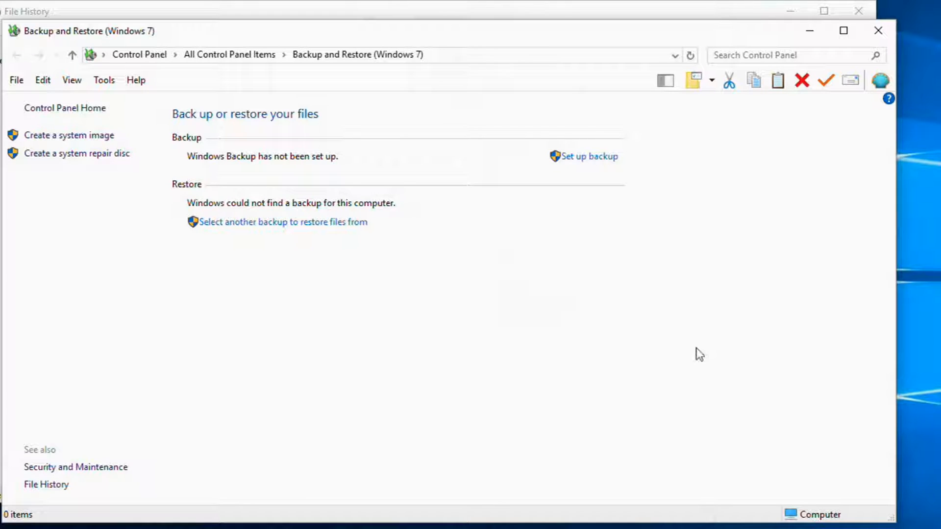
{"action": "left_click", "coordinate": [879, 30]}
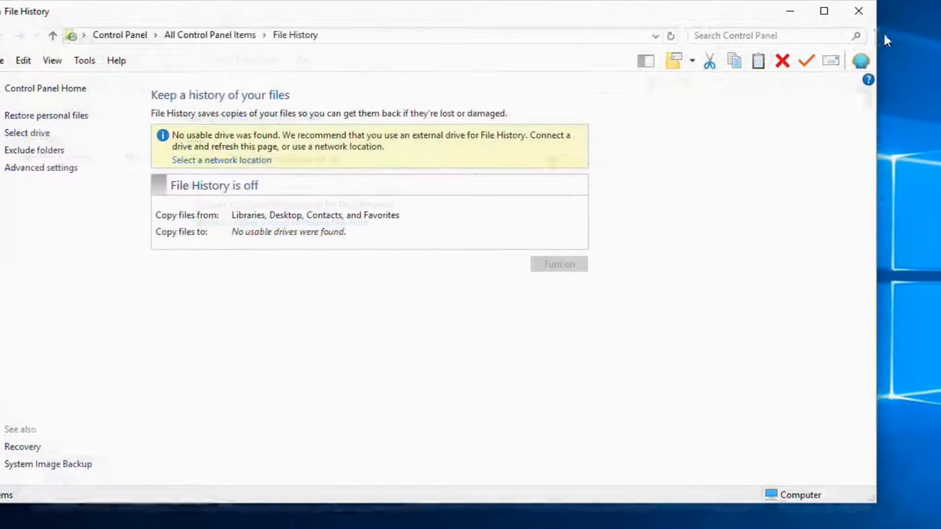
{"action": "left_click", "coordinate": [855, 10]}
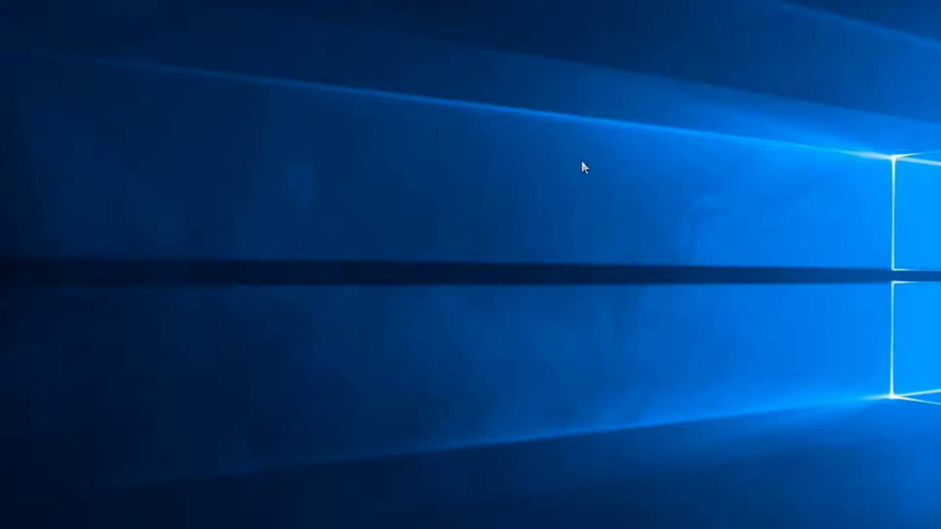